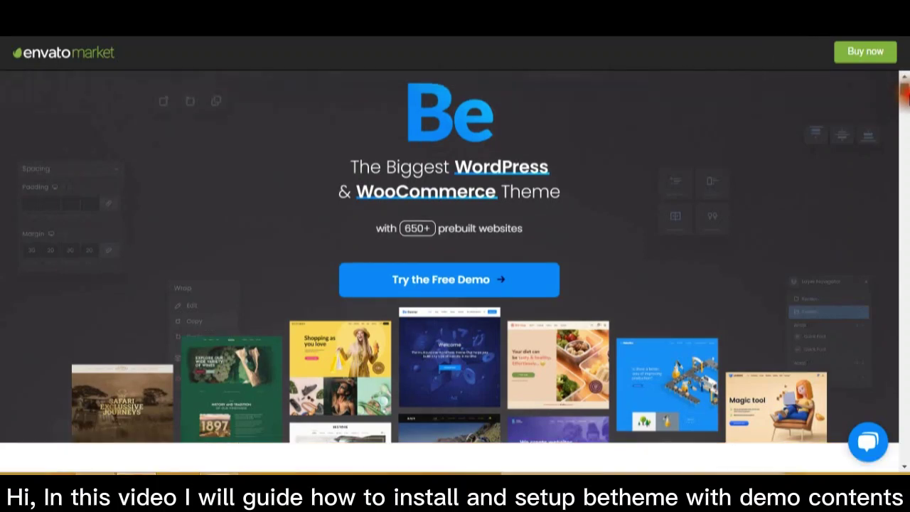
{"action": "scroll", "coordinate": [904, 94], "scroll_direction": "down", "scroll_amount": 6}
Upload betheme_26.6.6.zip from Appearance > Themes and install it as a new theme
{"action": "scroll", "coordinate": [904, 93], "scroll_direction": "up", "scroll_amount": 3}
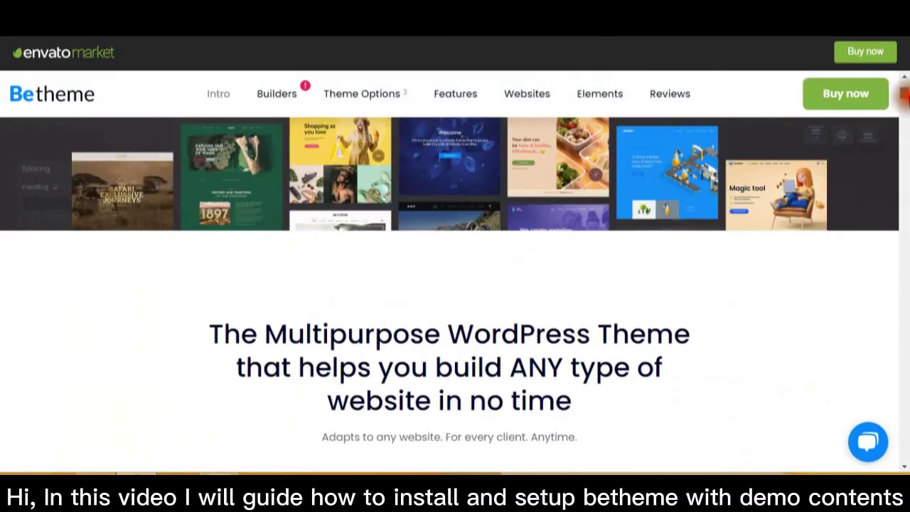
{"action": "scroll", "coordinate": [904, 96], "scroll_direction": "up", "scroll_amount": 4}
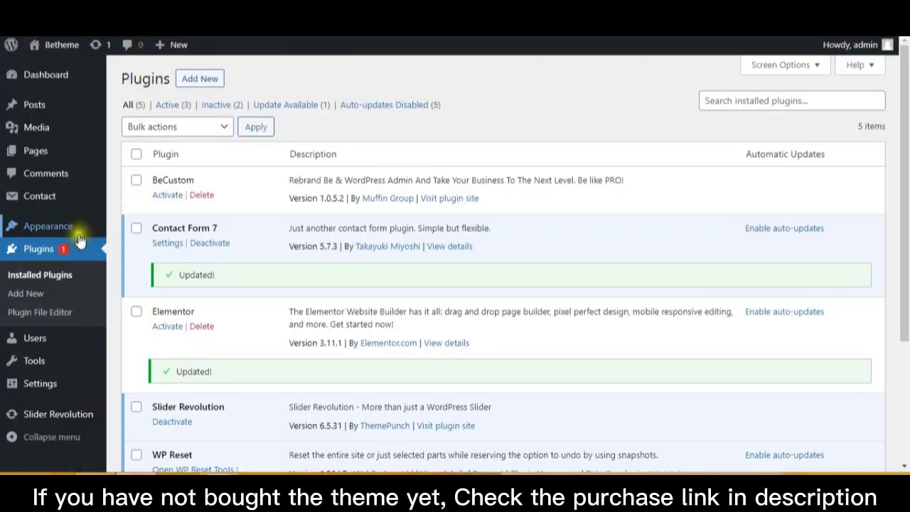
{"action": "mouse_move", "coordinate": [77, 229]}
{"action": "left_click", "coordinate": [132, 231]}
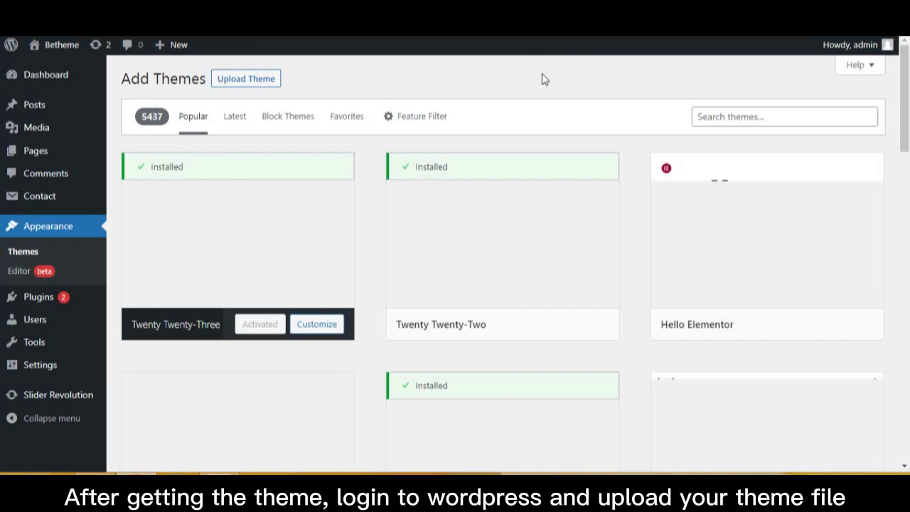
{"action": "left_click", "coordinate": [233, 81]}
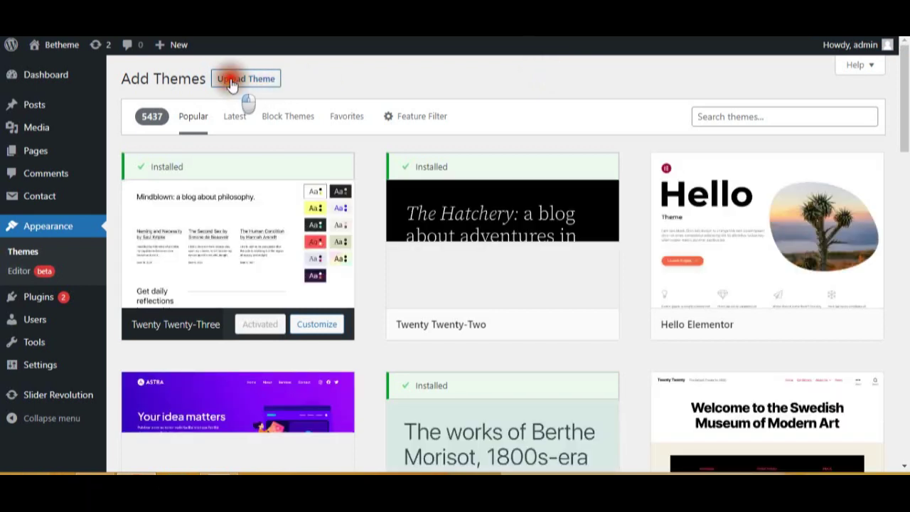
{"action": "left_click", "coordinate": [415, 200]}
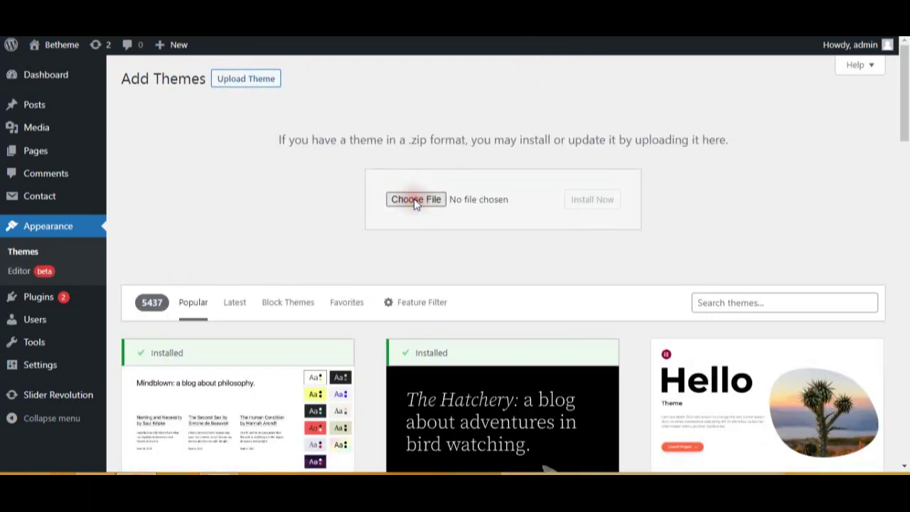
{"action": "left_click", "coordinate": [583, 89]}
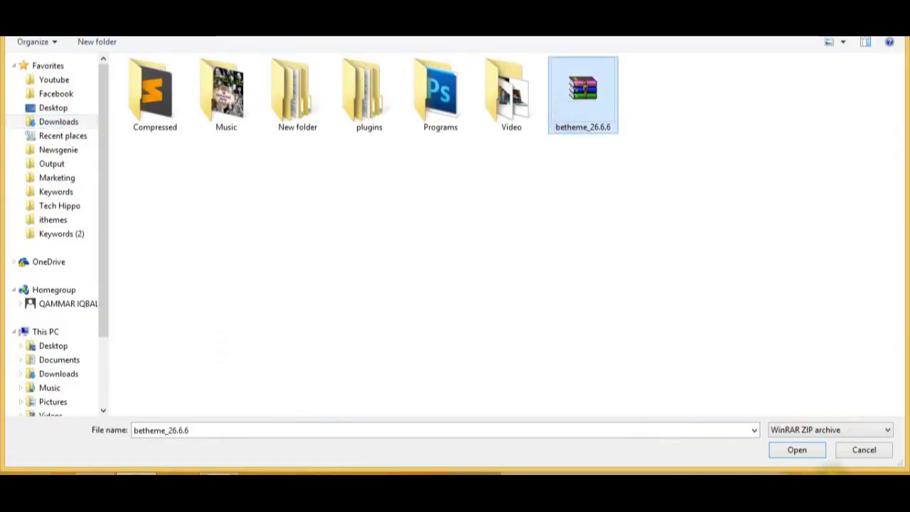
{"action": "left_click", "coordinate": [797, 450]}
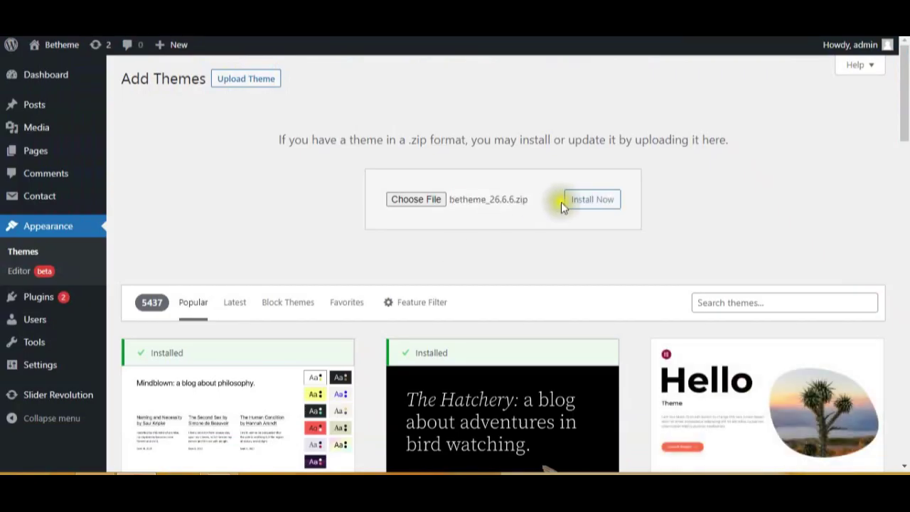
{"action": "left_click", "coordinate": [589, 214]}
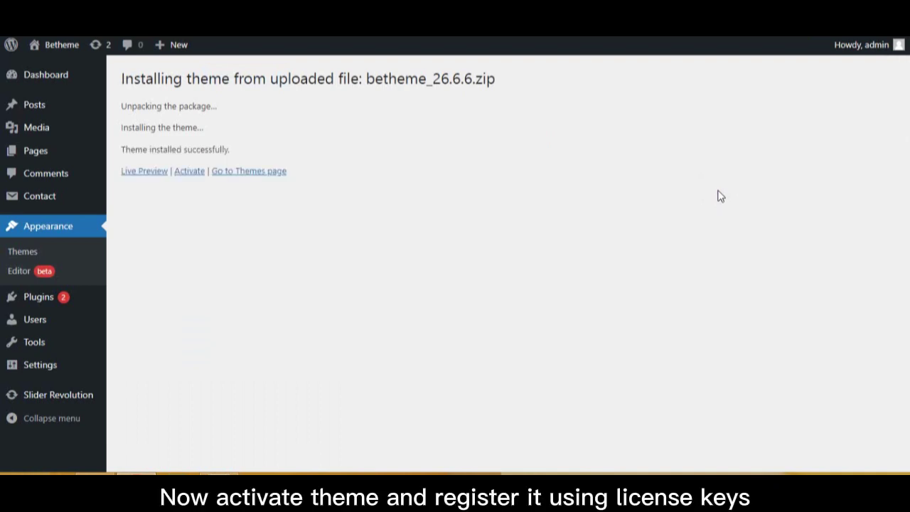
Activate Betheme and show its recommended plugins list in the Betheme dashboard
{"action": "left_click", "coordinate": [189, 172]}
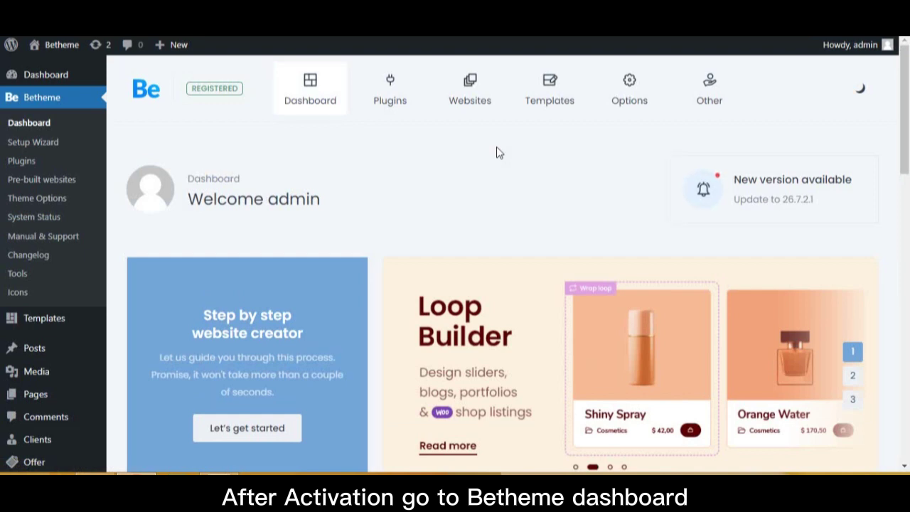
{"action": "left_click_drag", "start_coordinate": [906, 113], "coordinate": [897, 97]}
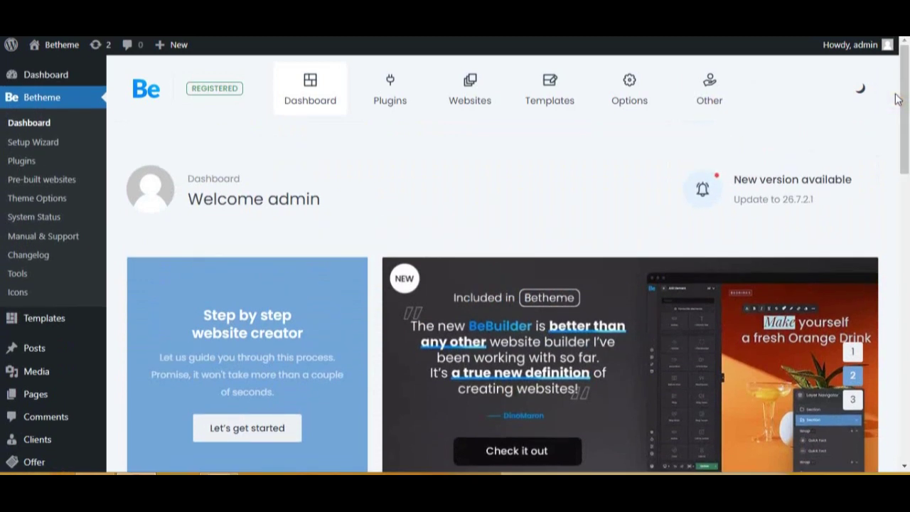
{"action": "left_click", "coordinate": [390, 99]}
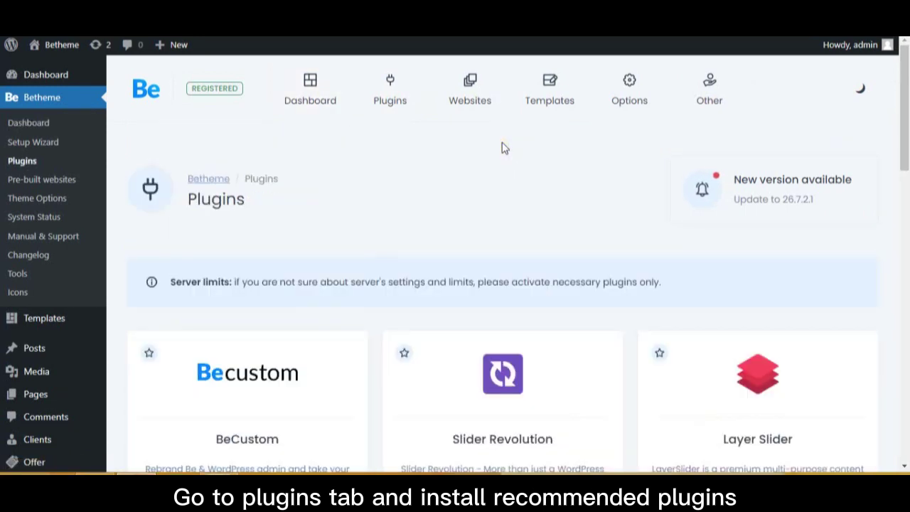
Activate the BeCustom plugin from the Betheme plugin cards
{"action": "left_click_drag", "start_coordinate": [903, 103], "coordinate": [902, 147]}
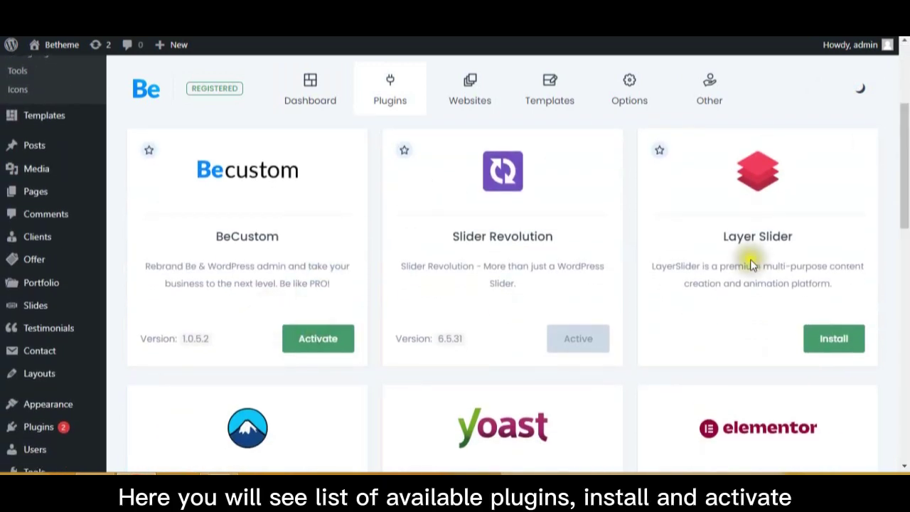
{"action": "left_click", "coordinate": [327, 350]}
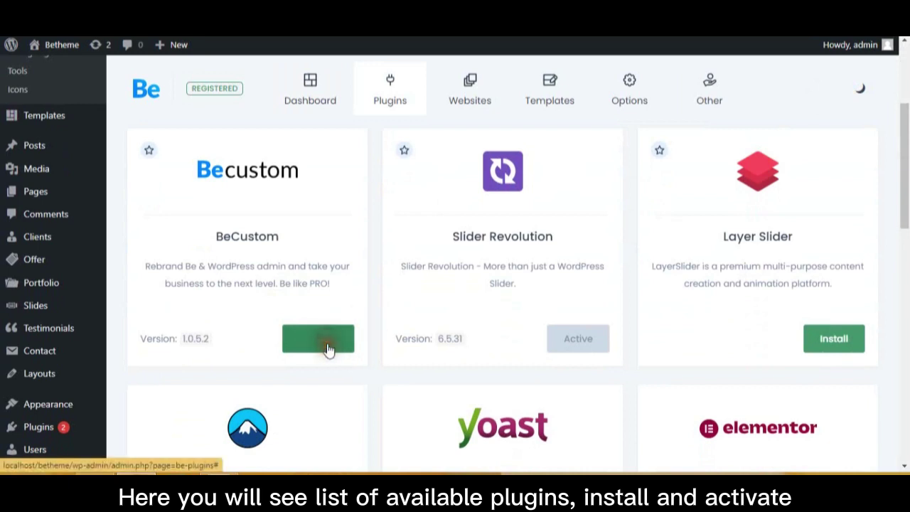
{"action": "left_click_drag", "start_coordinate": [901, 156], "coordinate": [905, 229]}
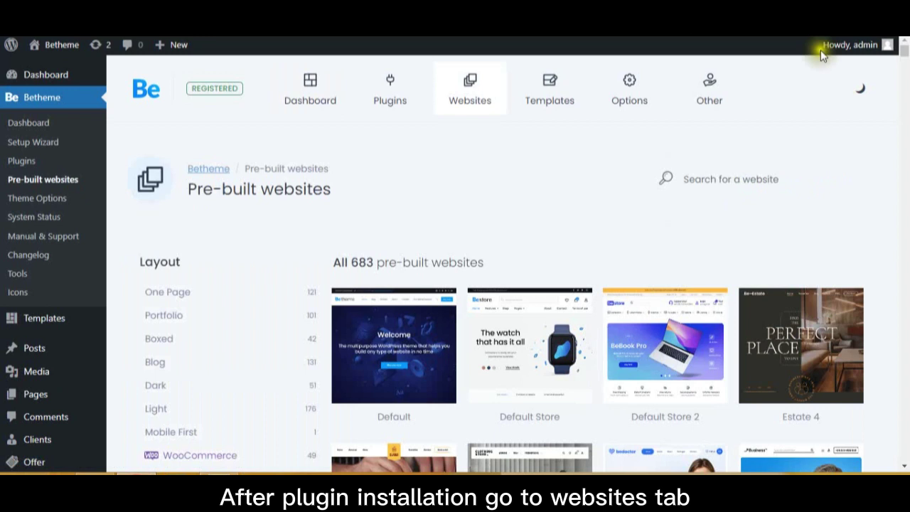
Filter the pre-built websites to Elementor designs and scroll through the demo cards
{"action": "left_click_drag", "start_coordinate": [906, 41], "coordinate": [906, 74]}
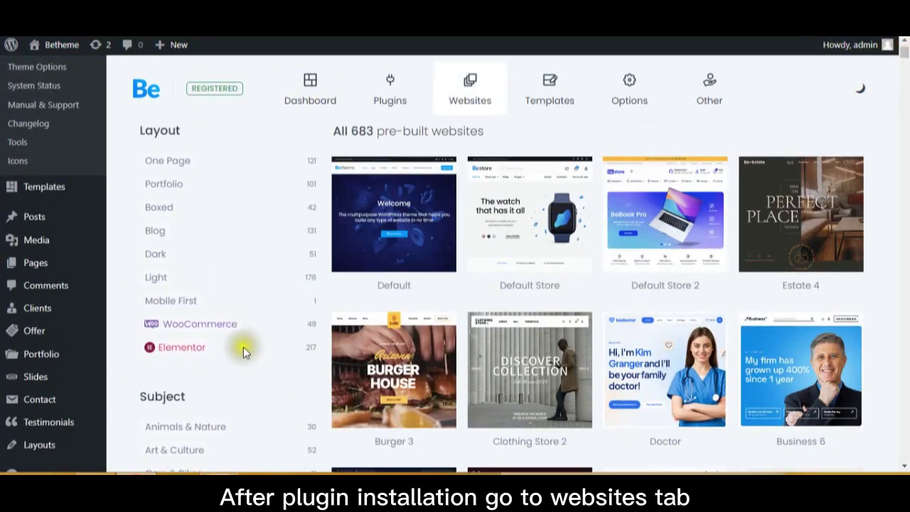
{"action": "left_click", "coordinate": [192, 350]}
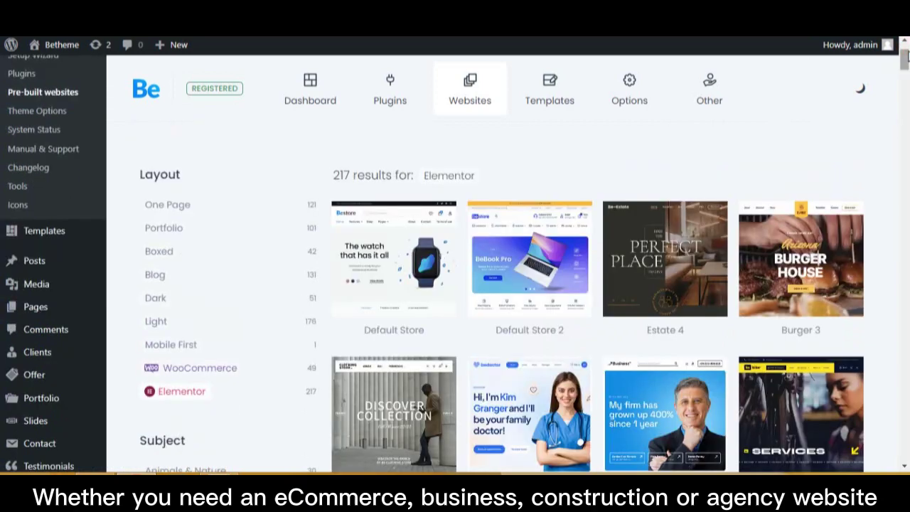
{"action": "scroll", "coordinate": [904, 56], "scroll_direction": "down", "scroll_amount": 2}
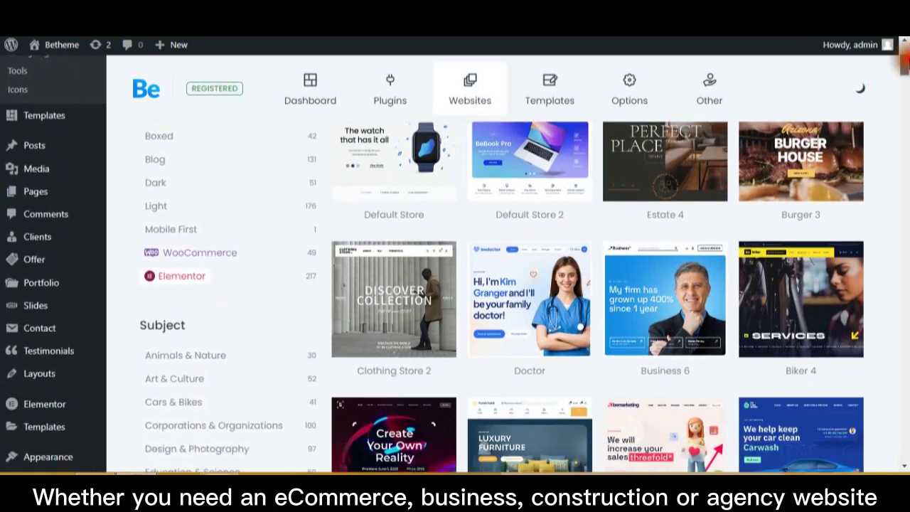
{"action": "scroll", "coordinate": [904, 62], "scroll_direction": "down", "scroll_amount": 3}
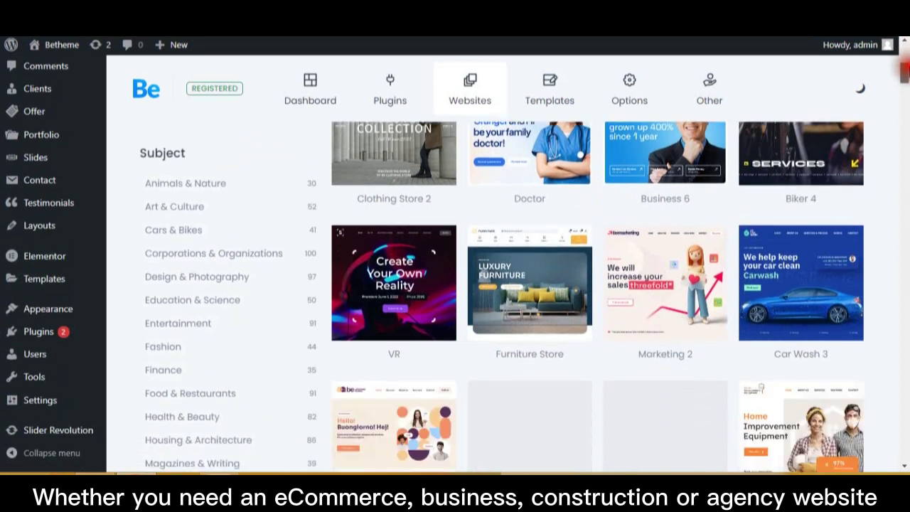
{"action": "scroll", "coordinate": [904, 62], "scroll_direction": "down", "scroll_amount": 3}
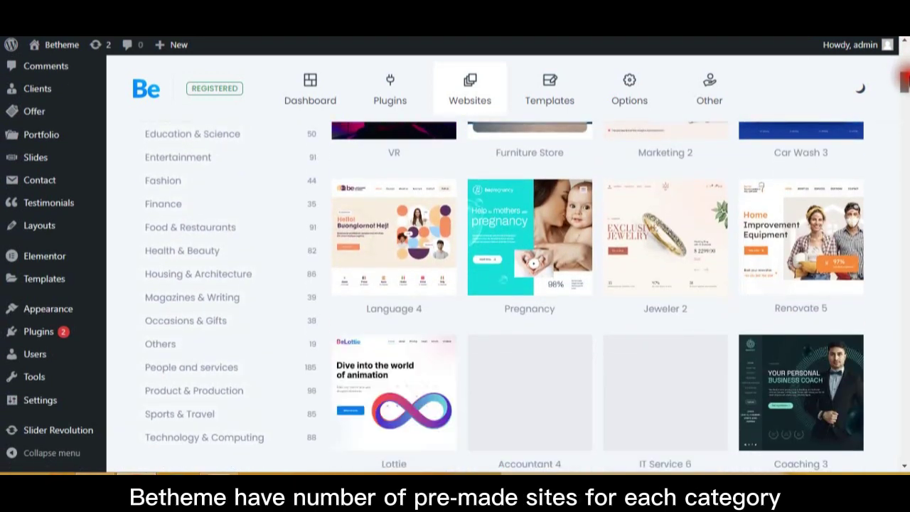
{"action": "scroll", "coordinate": [904, 82], "scroll_direction": "down", "scroll_amount": 1}
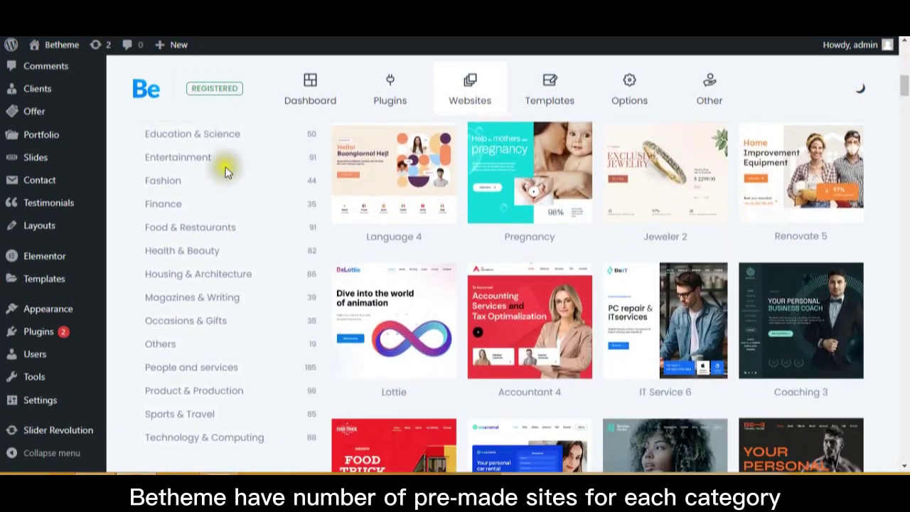
{"action": "scroll", "coordinate": [167, 204], "scroll_direction": "up", "scroll_amount": 8}
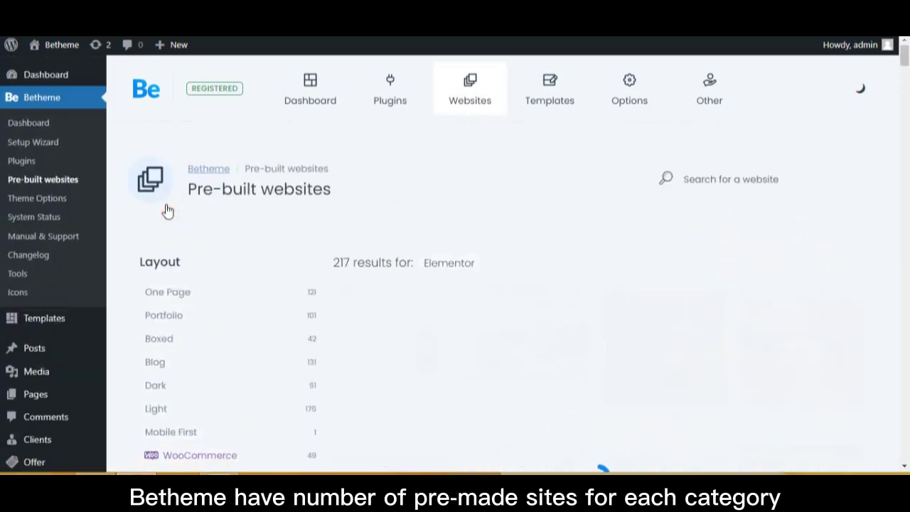
{"action": "scroll", "coordinate": [902, 79], "scroll_direction": "down", "scroll_amount": 1}
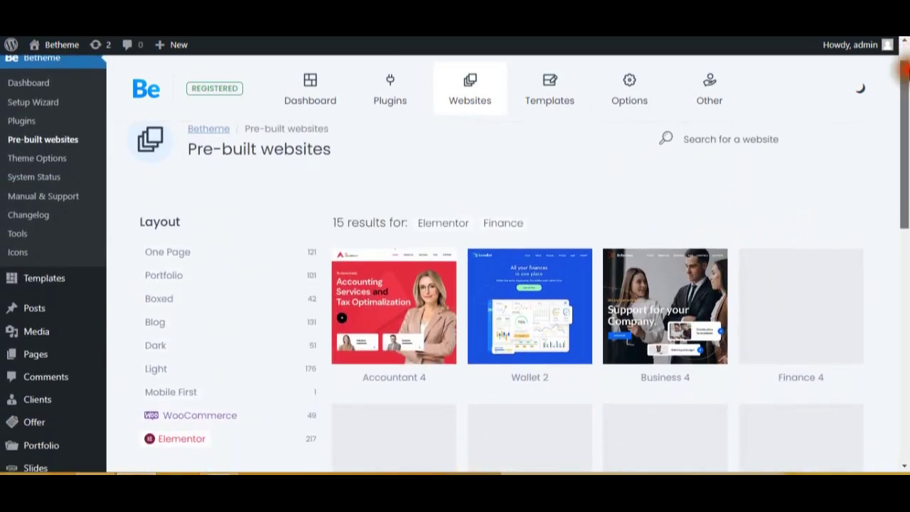
{"action": "scroll", "coordinate": [904, 79], "scroll_direction": "down", "scroll_amount": 2}
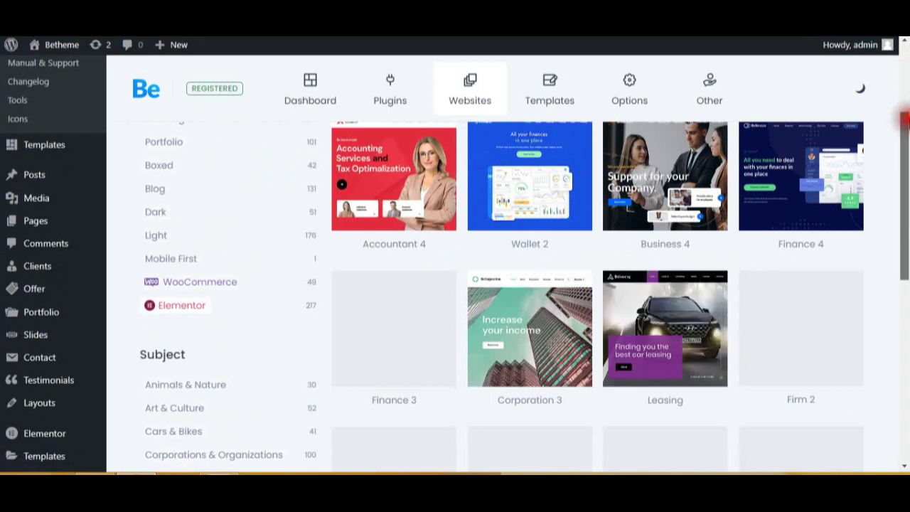
{"action": "scroll", "coordinate": [903, 85], "scroll_direction": "down", "scroll_amount": 3}
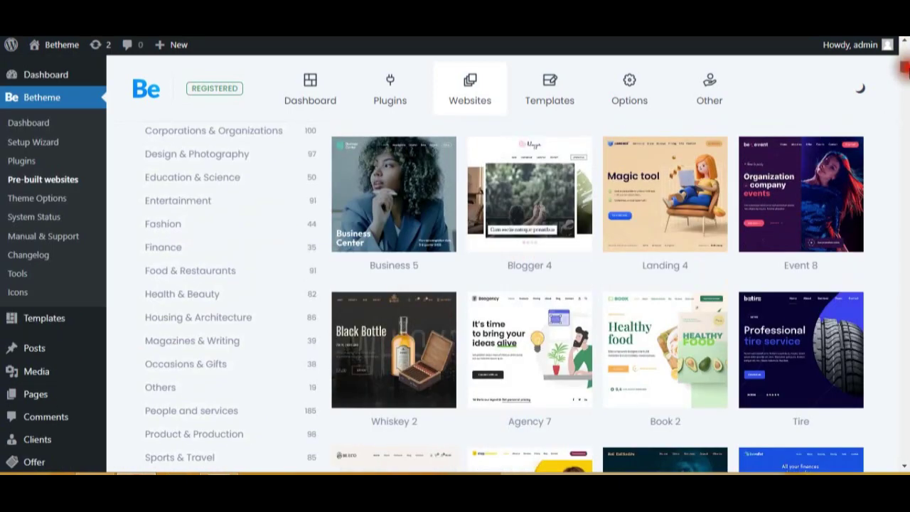
{"action": "scroll", "coordinate": [903, 78], "scroll_direction": "down", "scroll_amount": 3}
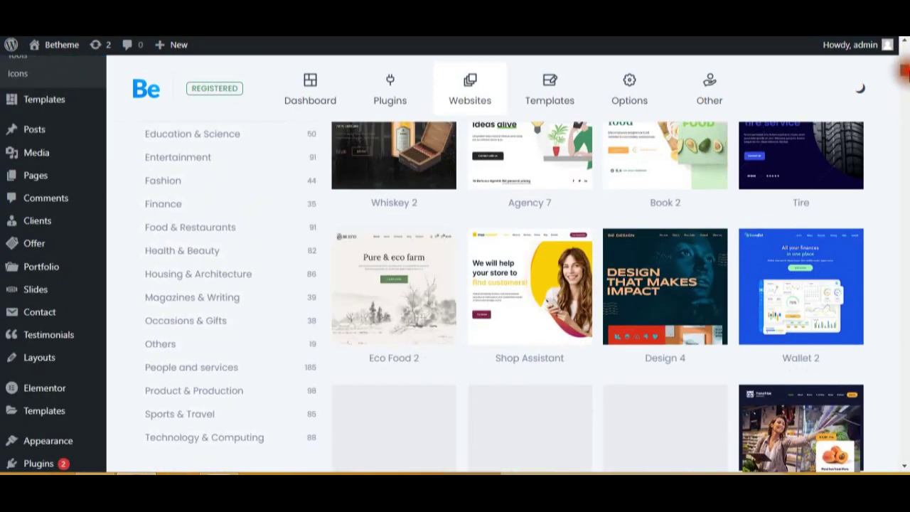
{"action": "scroll", "coordinate": [903, 79], "scroll_direction": "up", "scroll_amount": 3}
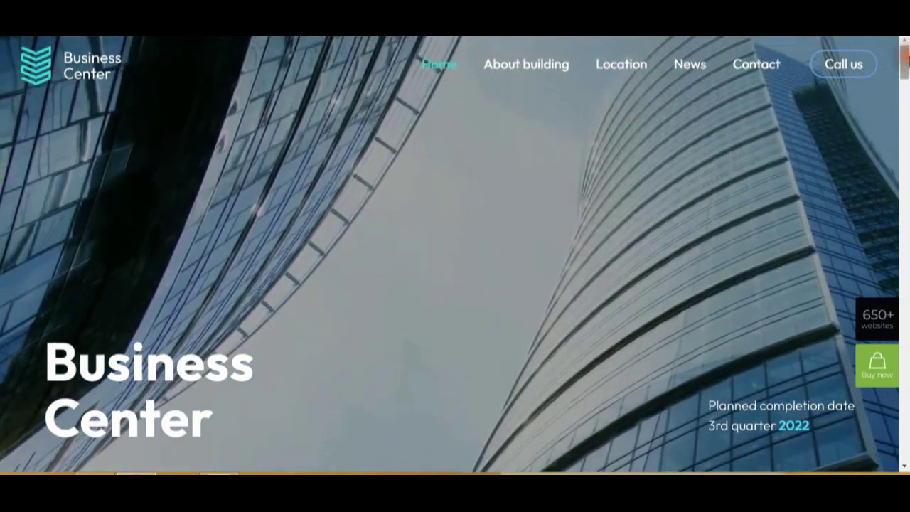
Scroll through the pre-built websites grid again after the Security 3 and IT Service 3 previews
{"action": "left_click_drag", "start_coordinate": [906, 62], "coordinate": [901, 178]}
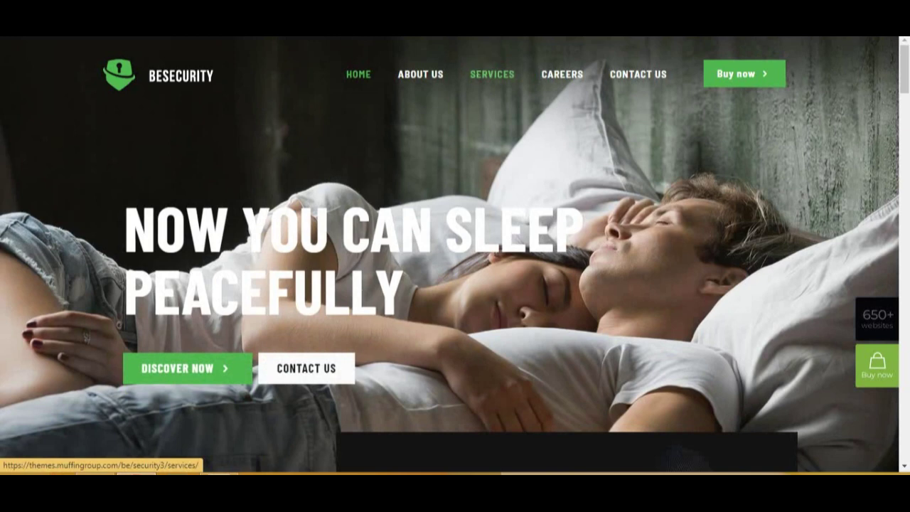
{"action": "scroll", "coordinate": [455, 256], "scroll_direction": "down", "scroll_amount": 5}
{"action": "scroll", "coordinate": [455, 273], "scroll_direction": "down", "scroll_amount": 10}
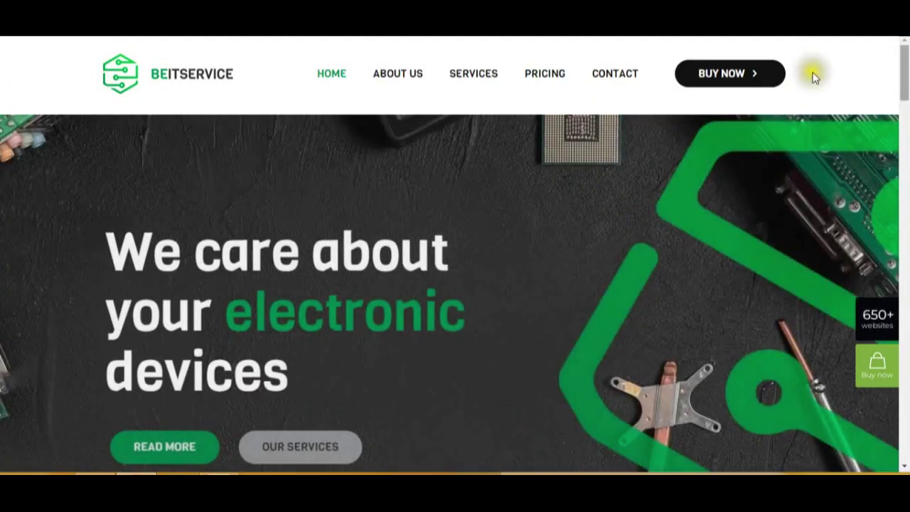
{"action": "scroll", "coordinate": [904, 103], "scroll_direction": "down", "scroll_amount": 2}
{"action": "scroll", "coordinate": [455, 255], "scroll_direction": "down", "scroll_amount": 4}
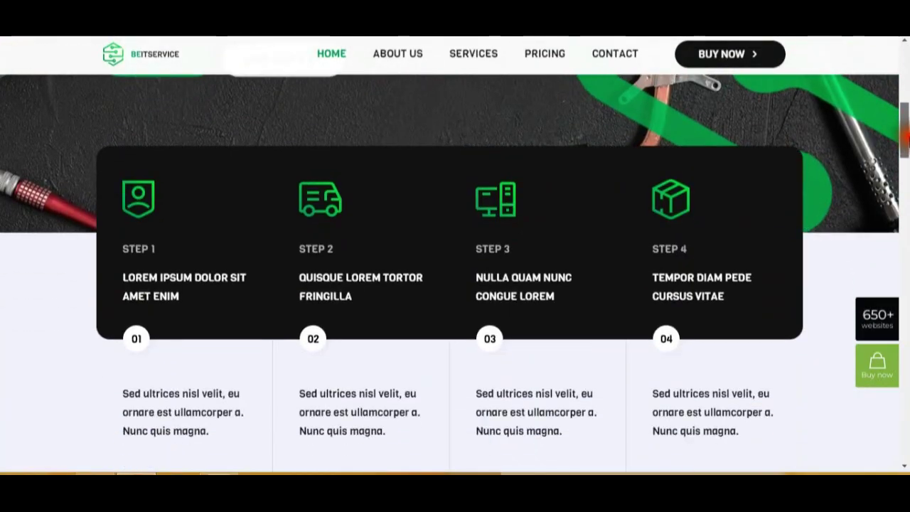
{"action": "scroll", "coordinate": [455, 256], "scroll_direction": "down", "scroll_amount": 3}
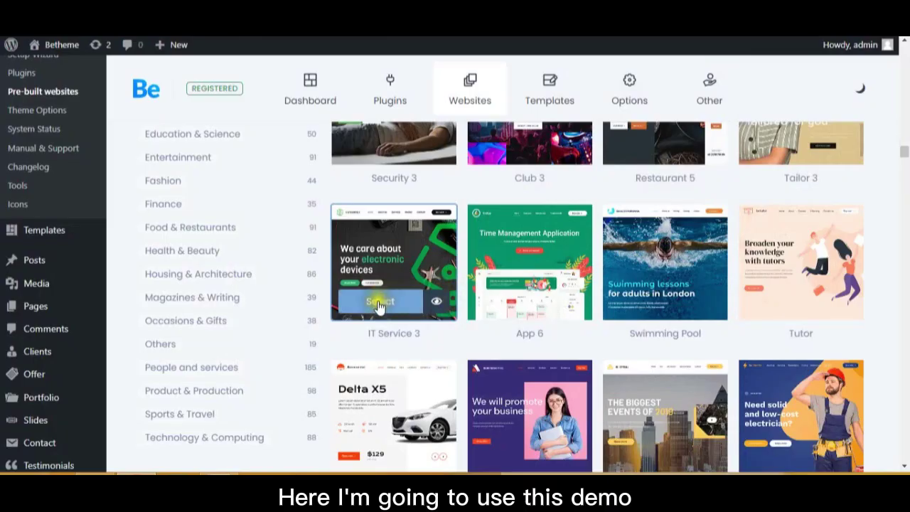
Select the IT Service 3 demo, keeping BeBuilder and the Complete website import
{"action": "left_click", "coordinate": [379, 306]}
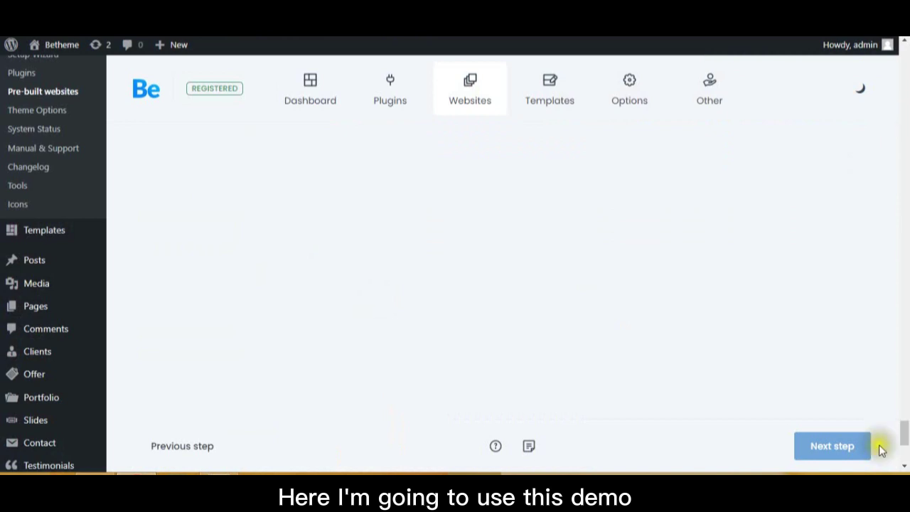
{"action": "scroll", "coordinate": [901, 106], "scroll_direction": "down", "scroll_amount": 3}
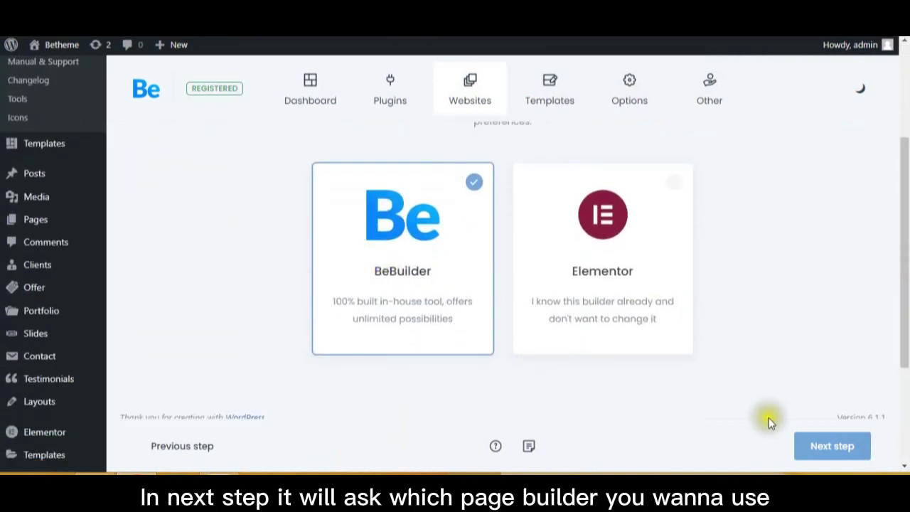
{"action": "left_click", "coordinate": [812, 445]}
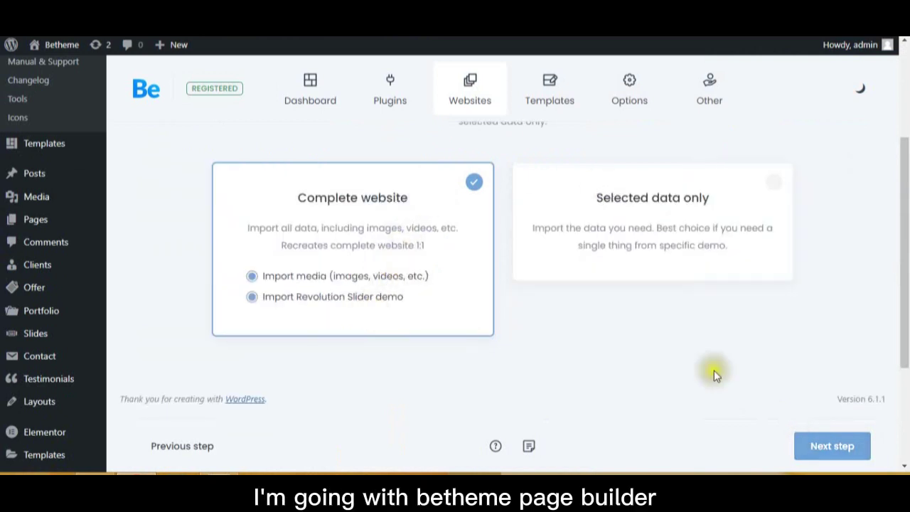
{"action": "left_click", "coordinate": [843, 451]}
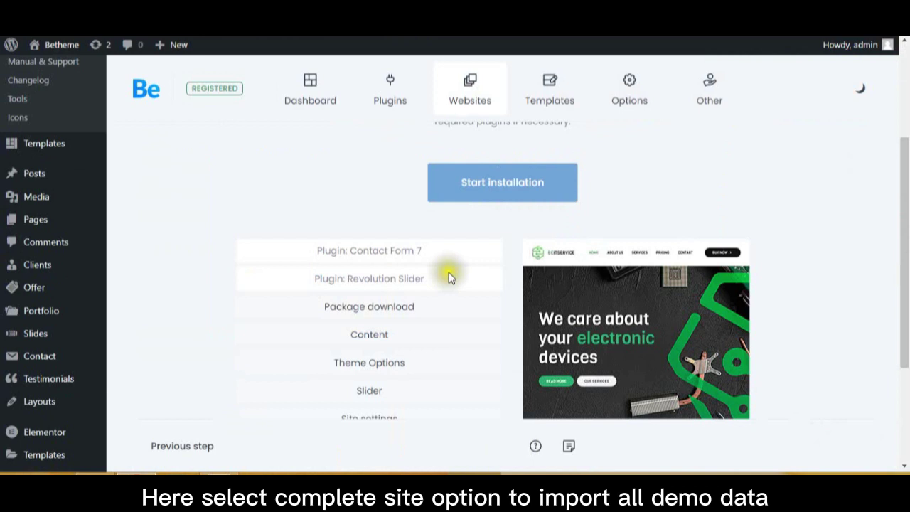
Start installing IT Service 3, leaving the database-reset acknowledgement unchecked
{"action": "mouse_move", "coordinate": [902, 203]}
{"action": "left_mouse_down"}
{"action": "mouse_move", "coordinate": [903, 228]}
{"action": "mouse_move", "coordinate": [903, 214]}
{"action": "left_mouse_up"}
{"action": "left_click", "coordinate": [478, 178]}
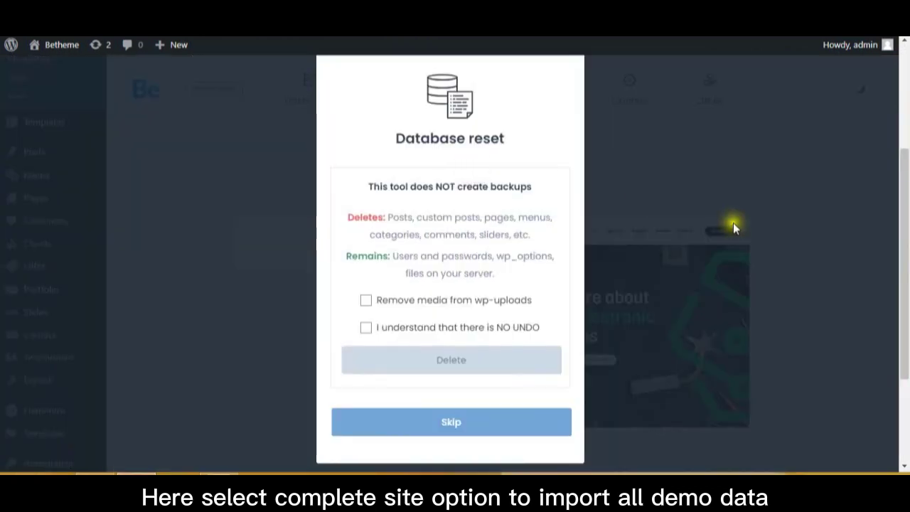
{"action": "left_click", "coordinate": [369, 333]}
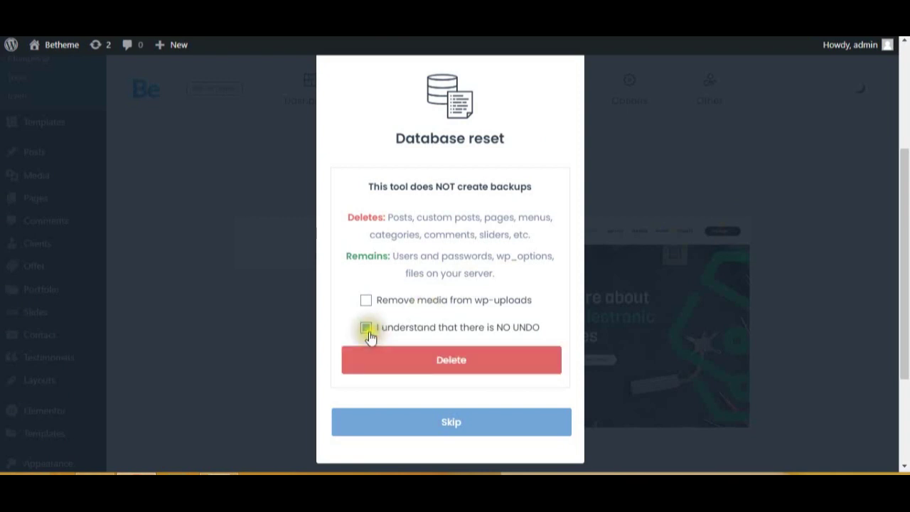
{"action": "left_click", "coordinate": [366, 328]}
Skip the database reset and let the import finish plugins, content, options and settings
{"action": "left_click", "coordinate": [450, 422]}
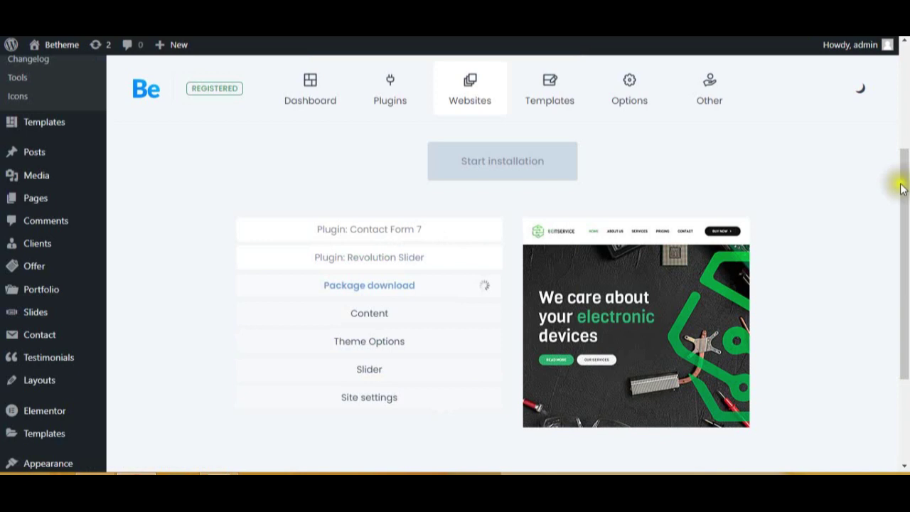
{"action": "left_click_drag", "start_coordinate": [901, 189], "coordinate": [906, 205]}
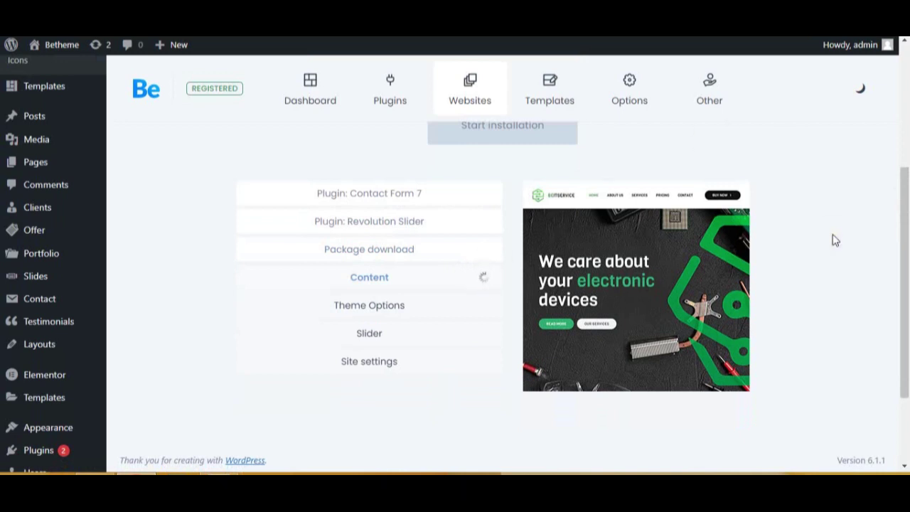
{"action": "left_click", "coordinate": [803, 207]}
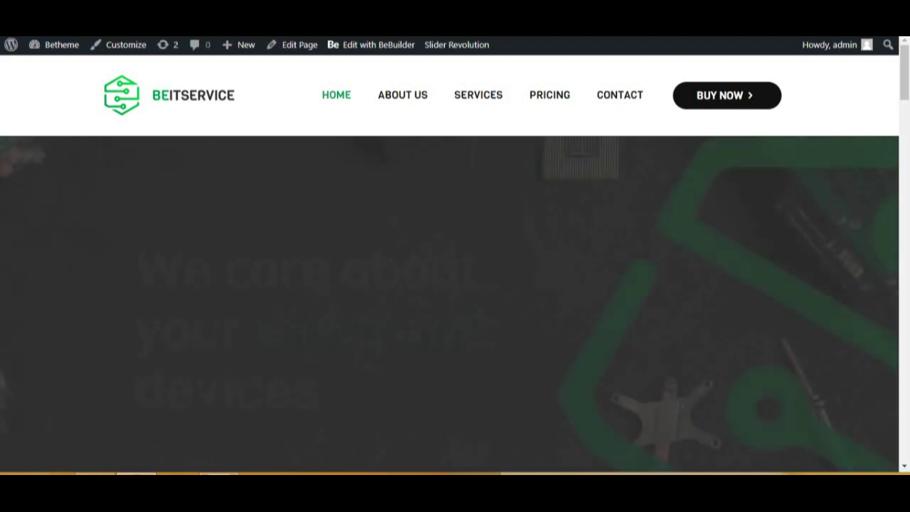
Scroll down the BeITService home page past its process section, pricing plans and footer
{"action": "left_click_drag", "start_coordinate": [905, 74], "coordinate": [904, 429]}
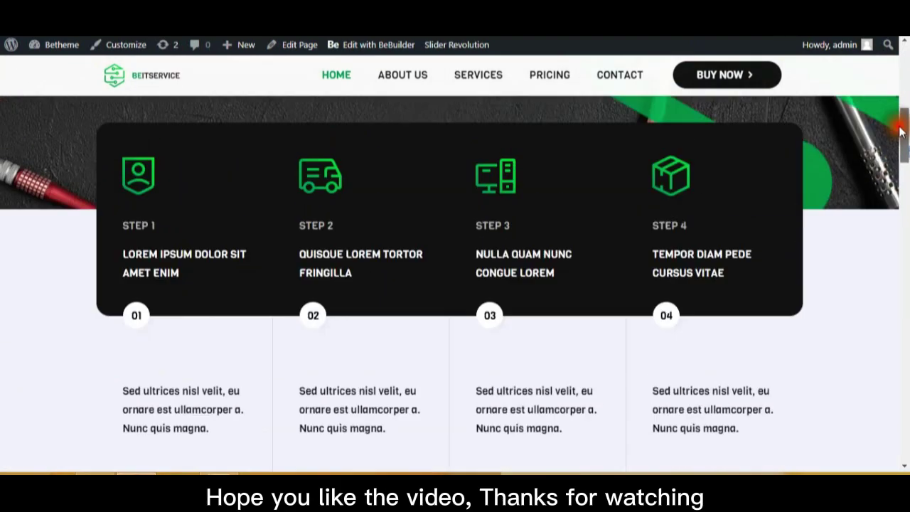